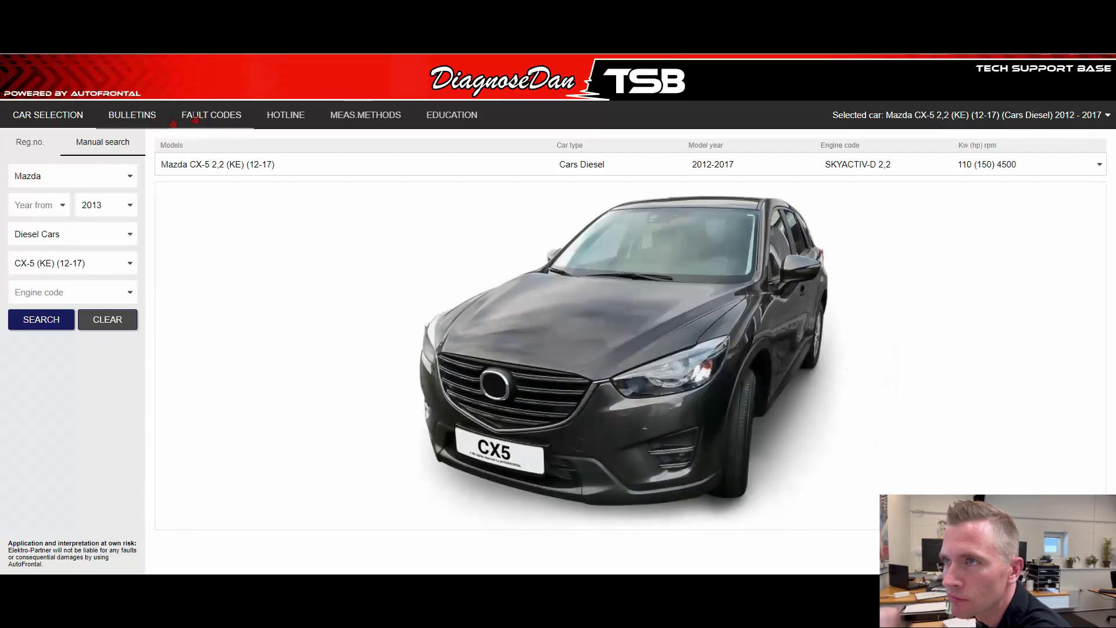
- With the Mazda CX-5 2,2 (KE) diesel selected, go to the fault code search page
click(195, 119)
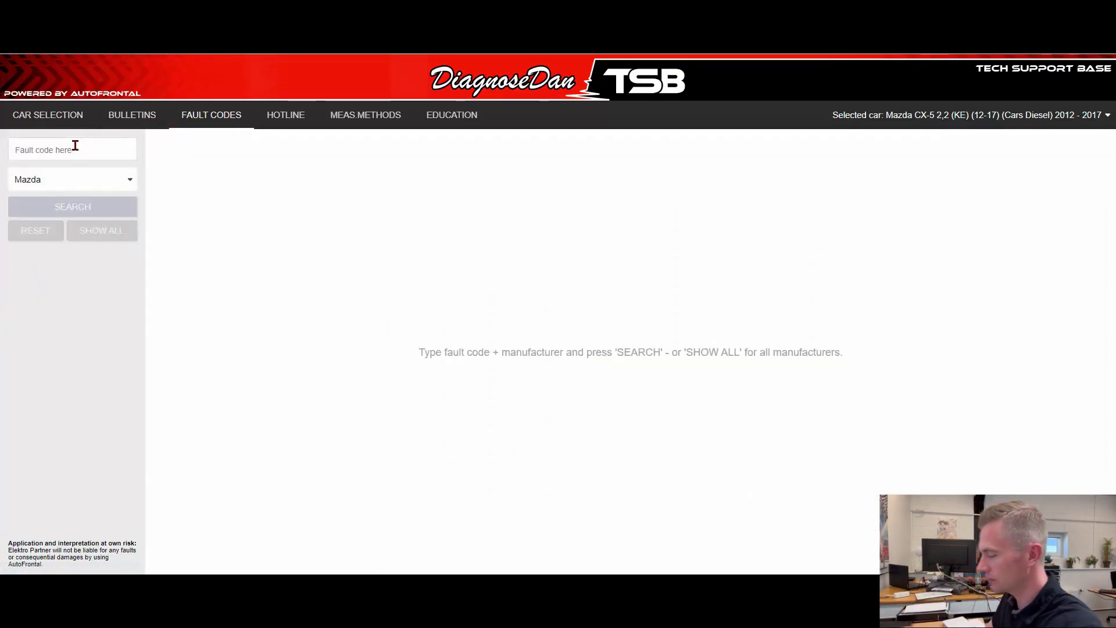
- Search fault code P0299 to show the Turbocharger/Supercharger "A" Underboost match
text(P)
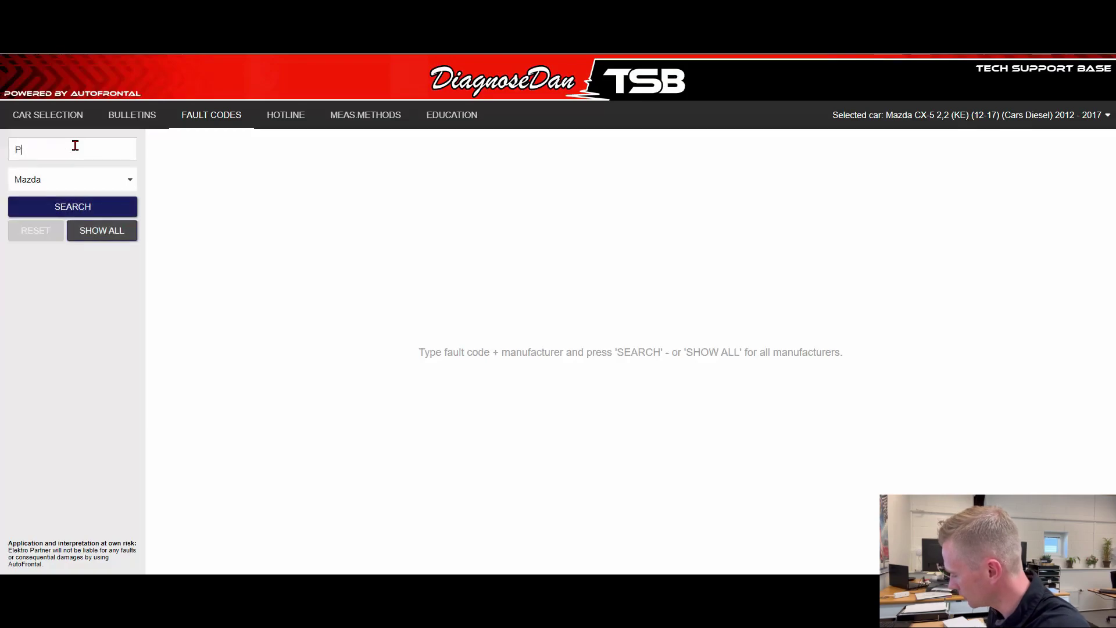
text(0299)
key(Return)
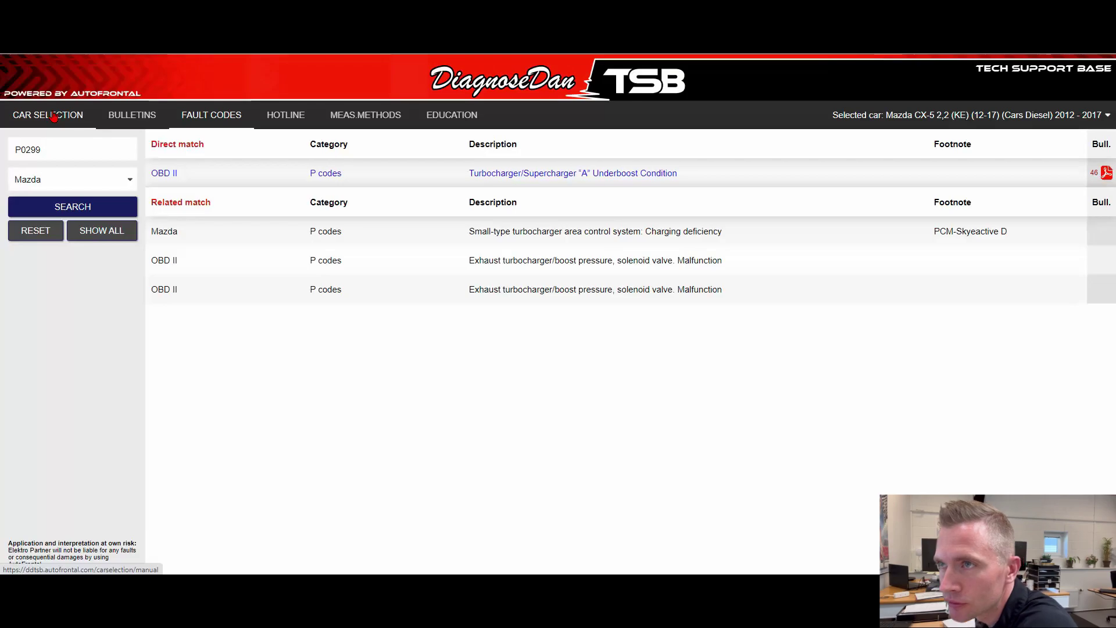
- Search bulletins by fault code P0299 for the Mazda
click(120, 116)
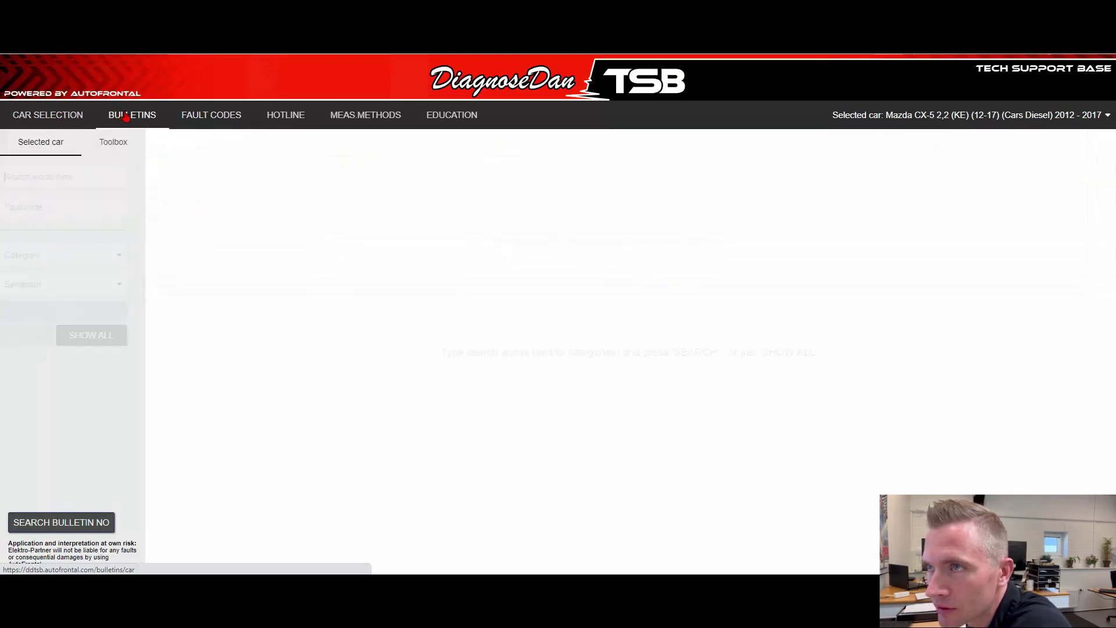
click(71, 210)
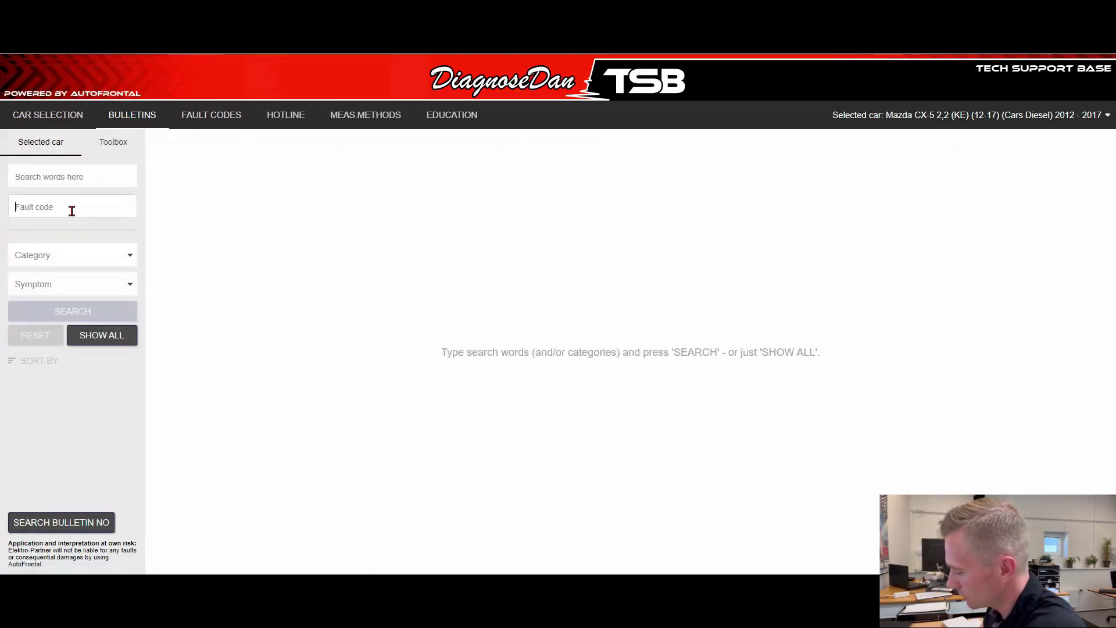
text(P0299)
key(Return)
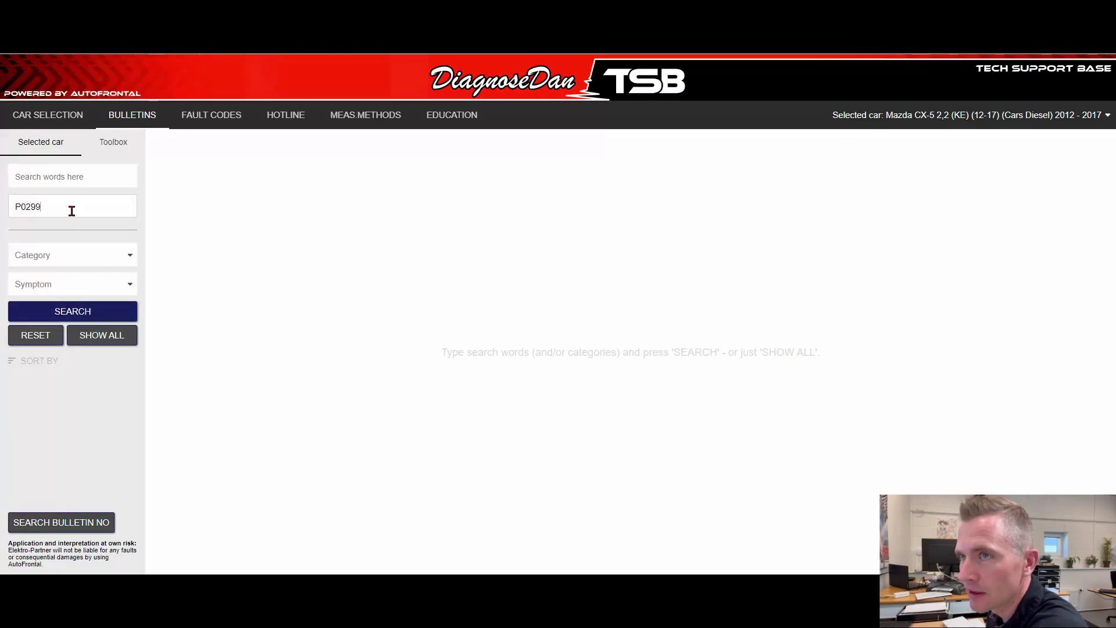
- Read the critical turbocharger noise bulletin's document, then close it and its details
click(245, 173)
click(695, 382)
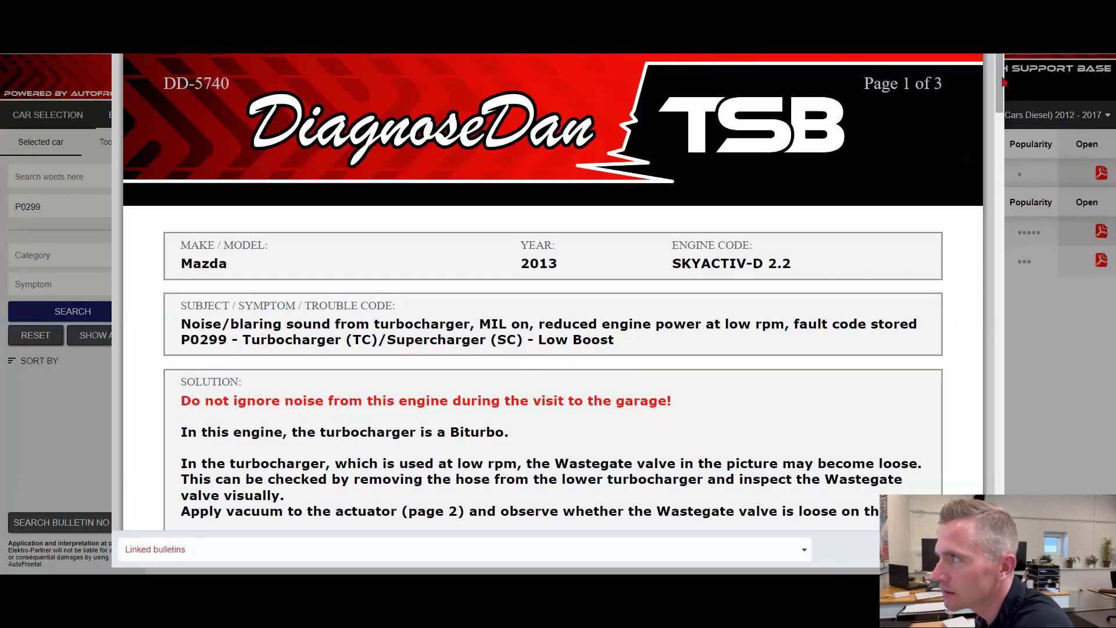
drag(1005, 81, 1005, 145)
key(Escape)
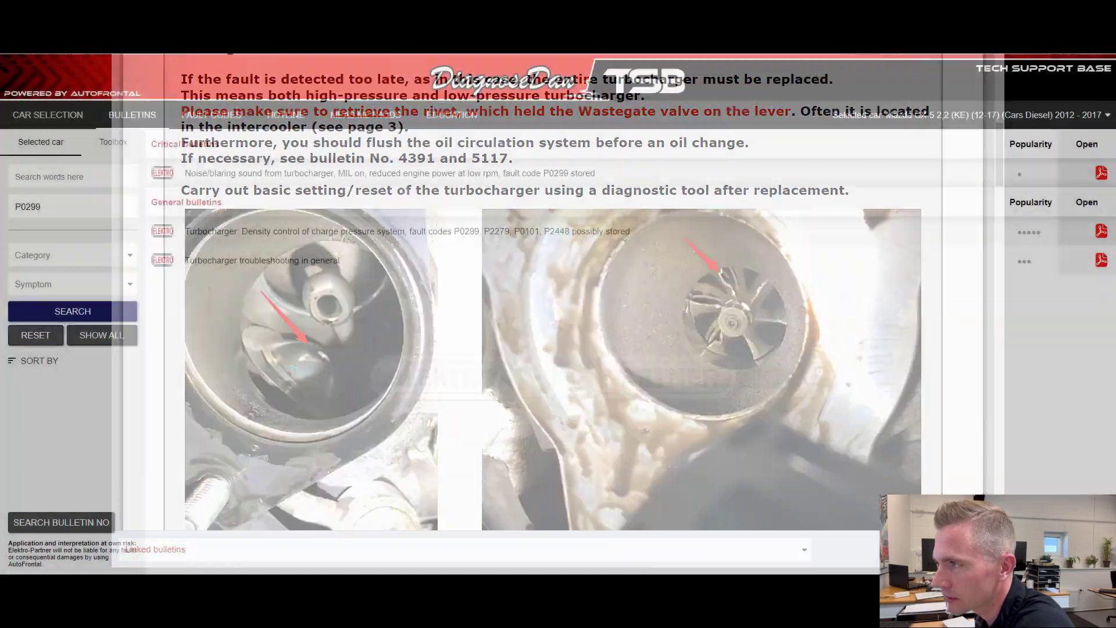
click(765, 378)
click(201, 118)
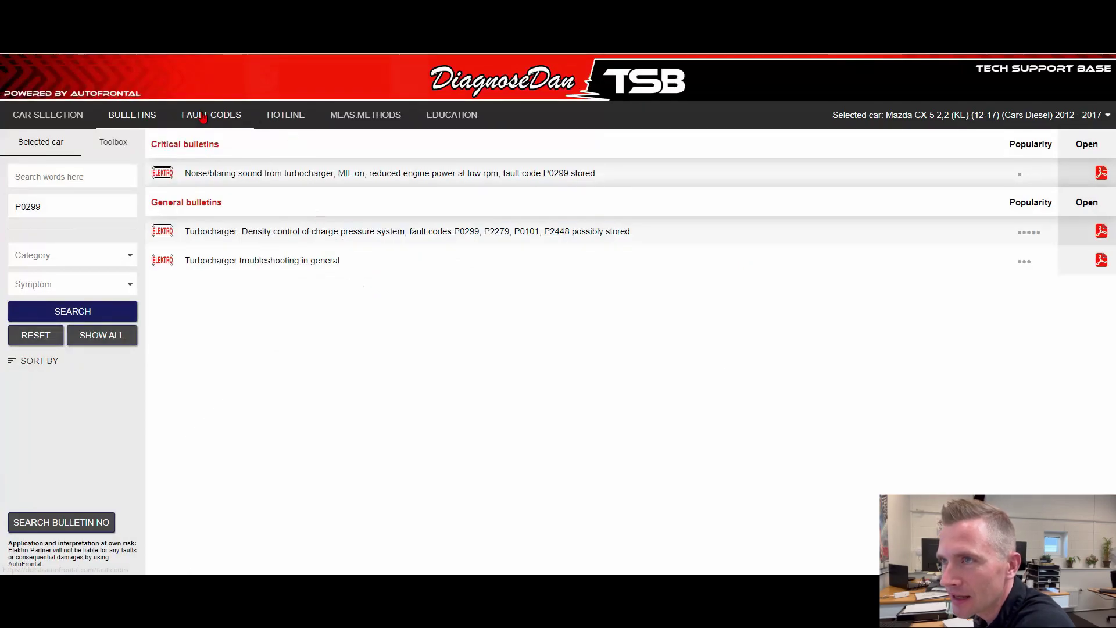
- Re-run the P0299 fault code search, showing the underboost match with 46 bulletins
click(109, 146)
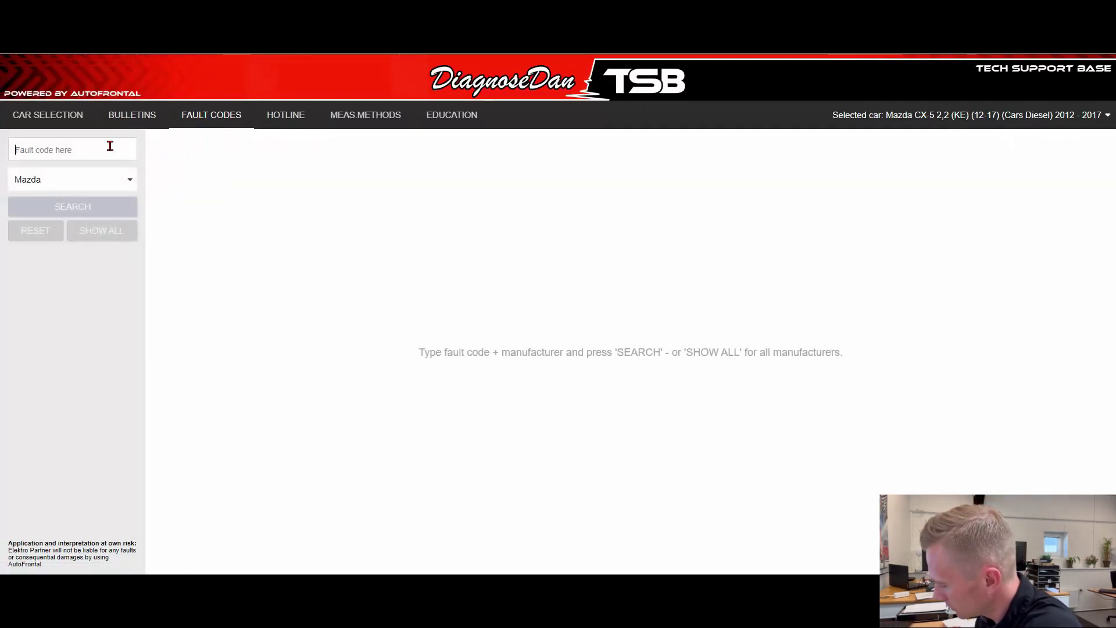
text(P0299)
key(Return)
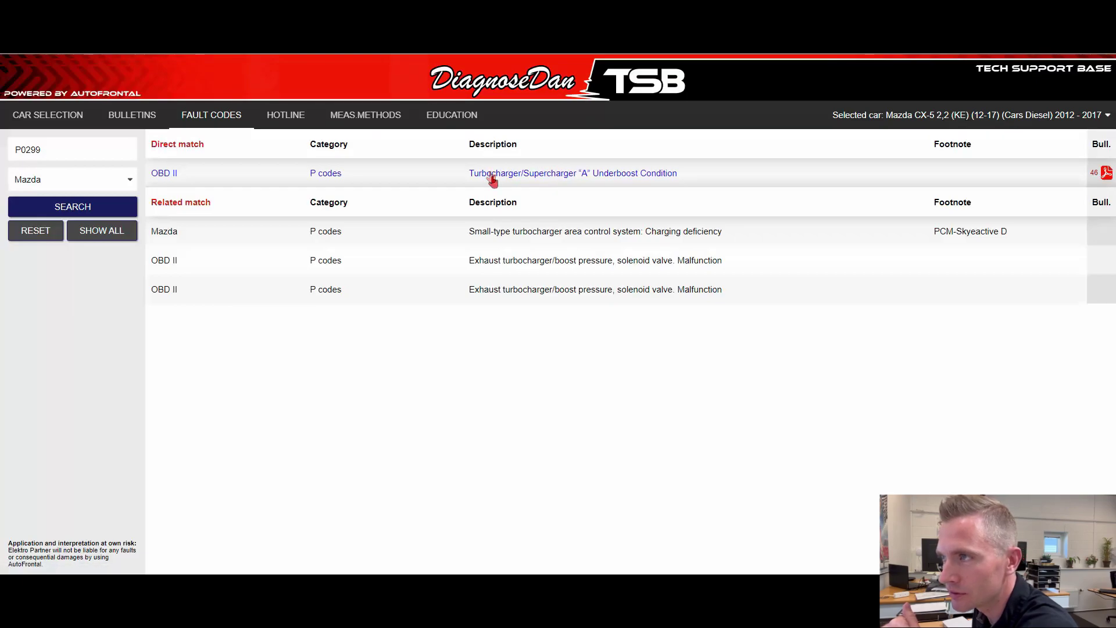
- Open the Mazda turbocharger noise bulletin's document from P0299's linked bulletins
click(602, 174)
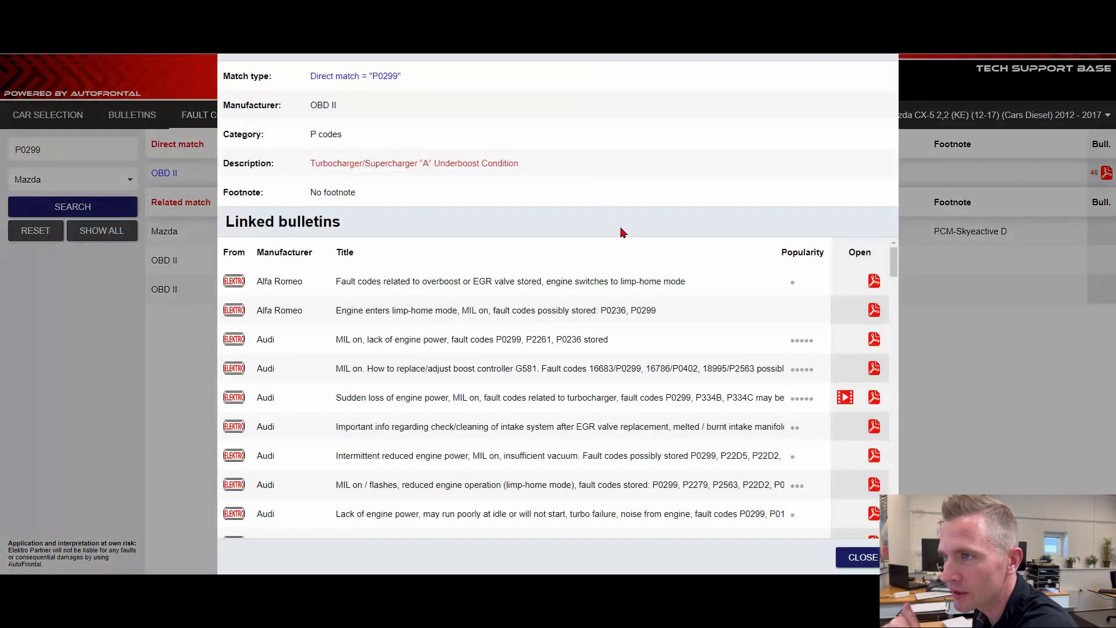
scroll(418, 279, down, 2)
scroll(418, 279, down, 10)
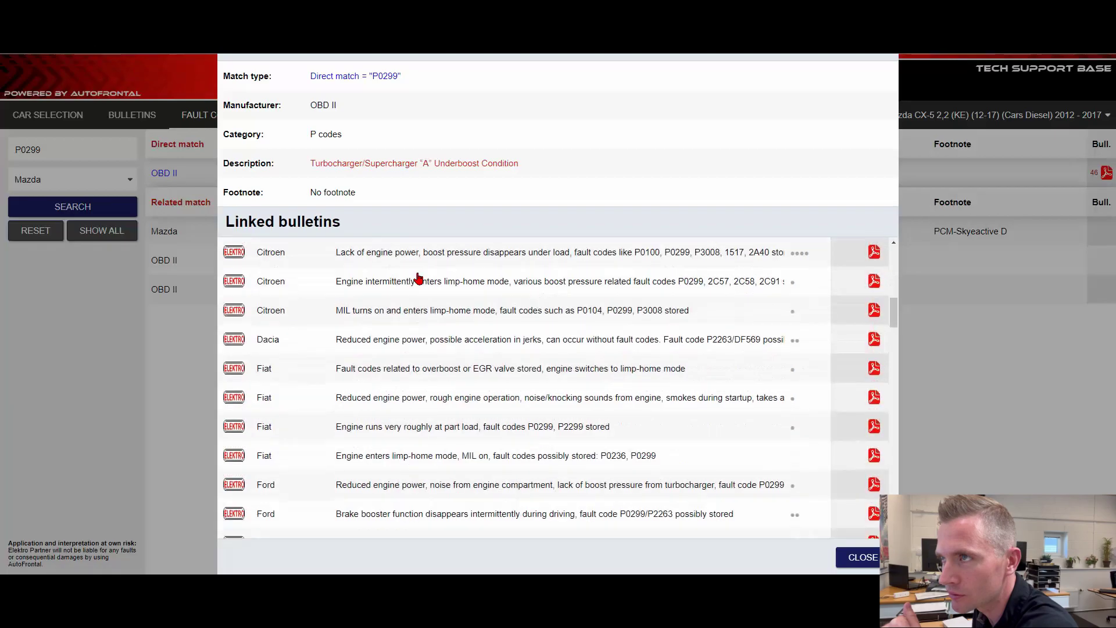
scroll(420, 276, down, 8)
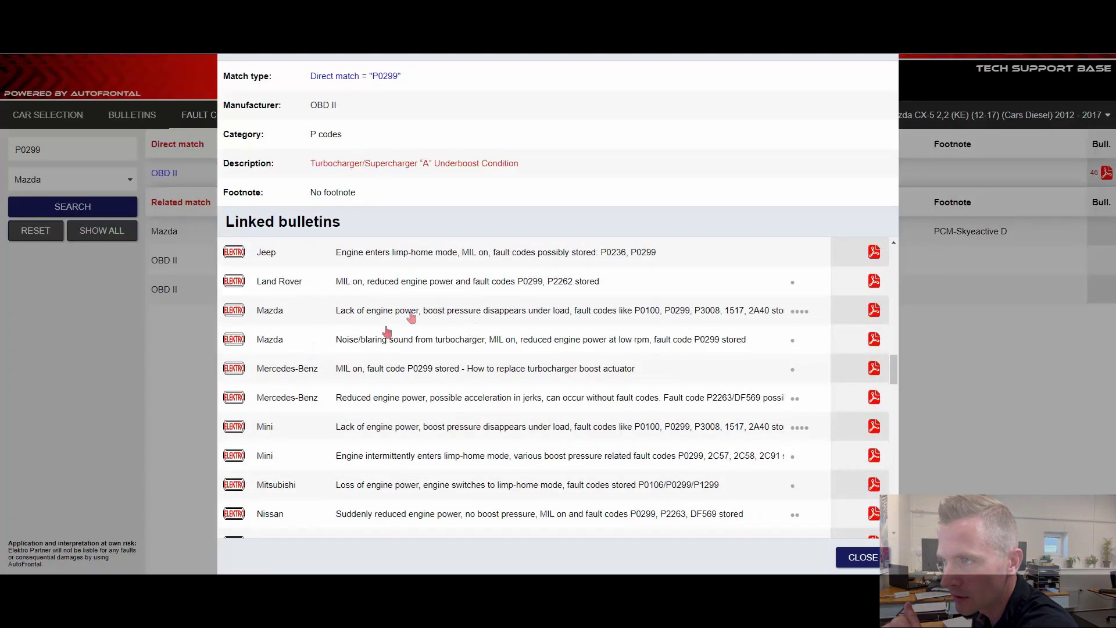
click(372, 341)
click(676, 381)
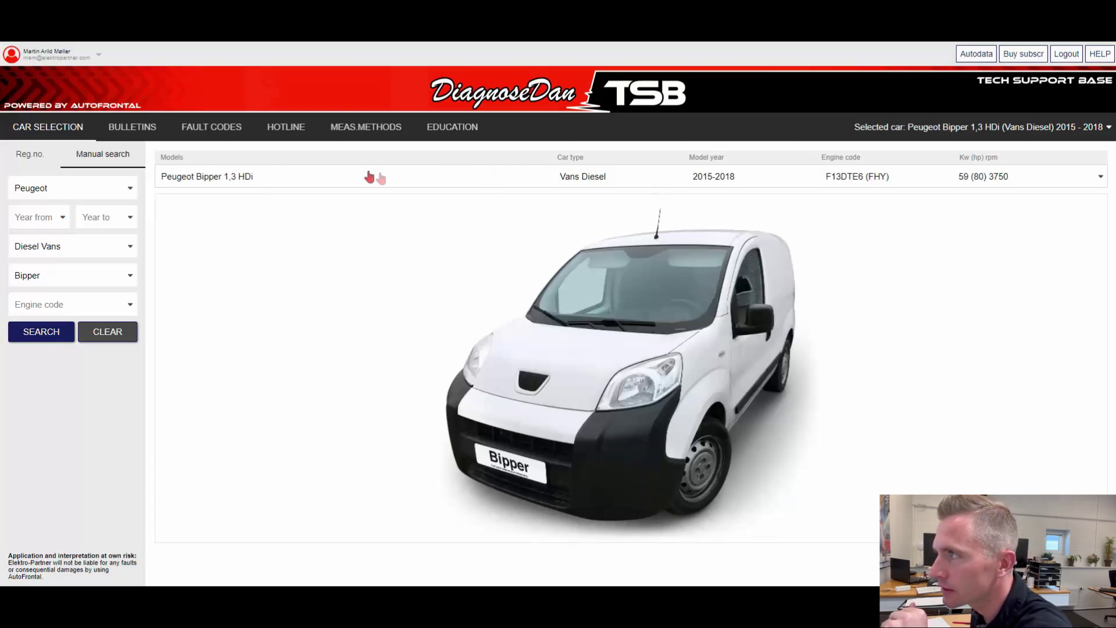
click(132, 126)
- Search the Bipper's bulletins for fault code B0100, which finds none
click(66, 220)
text(B0100)
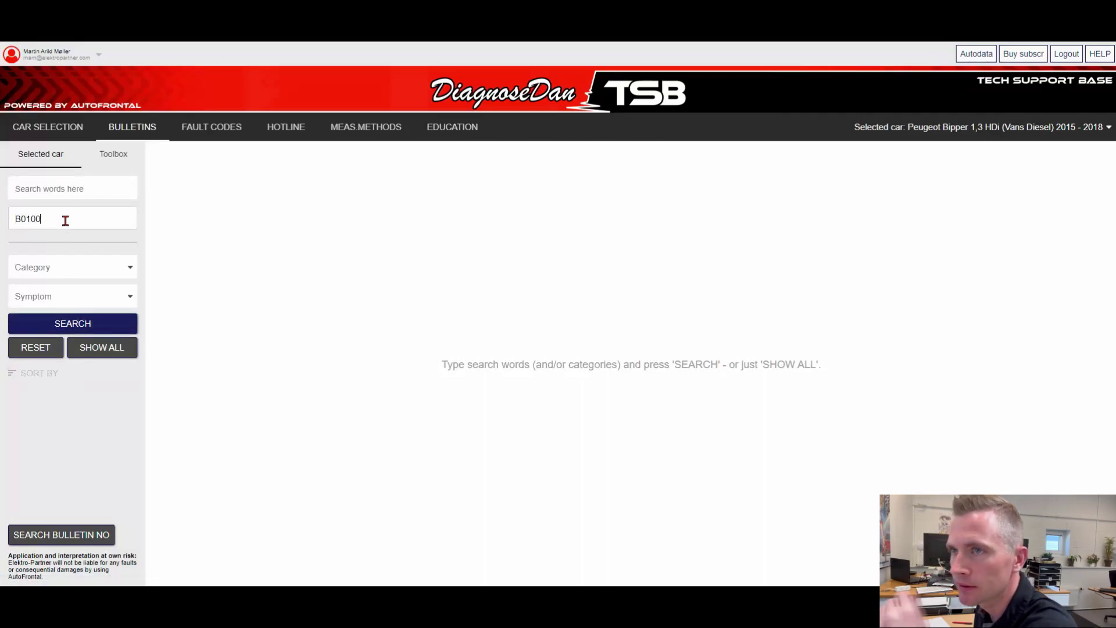
click(74, 323)
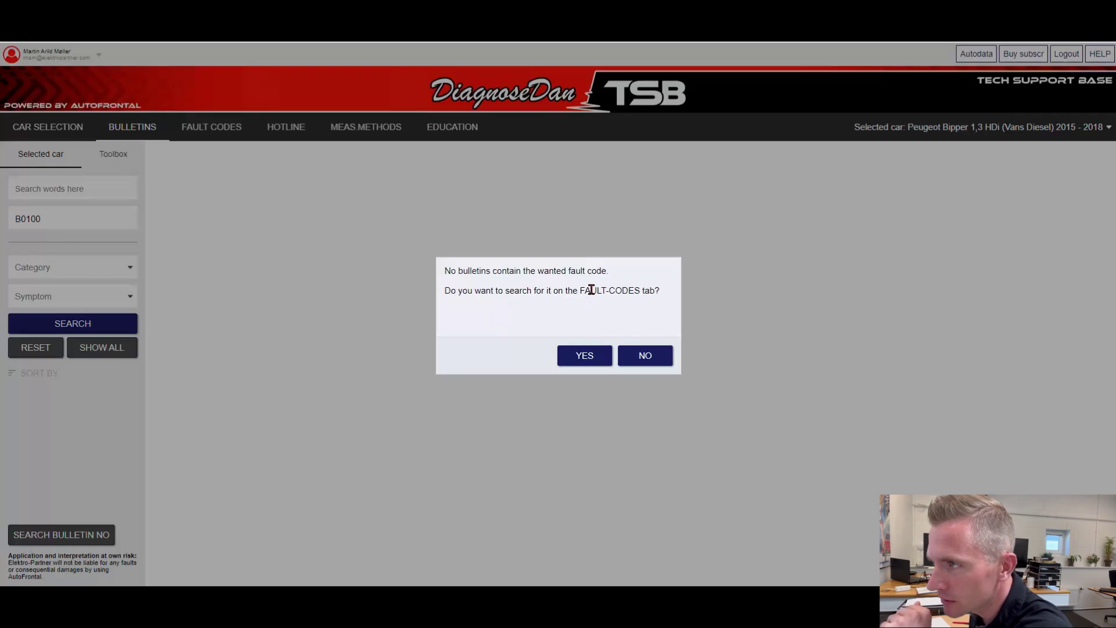
- Look up PSA B0100 under fault codes and open Peugeot bulletin DD-5652's PDF
click(584, 357)
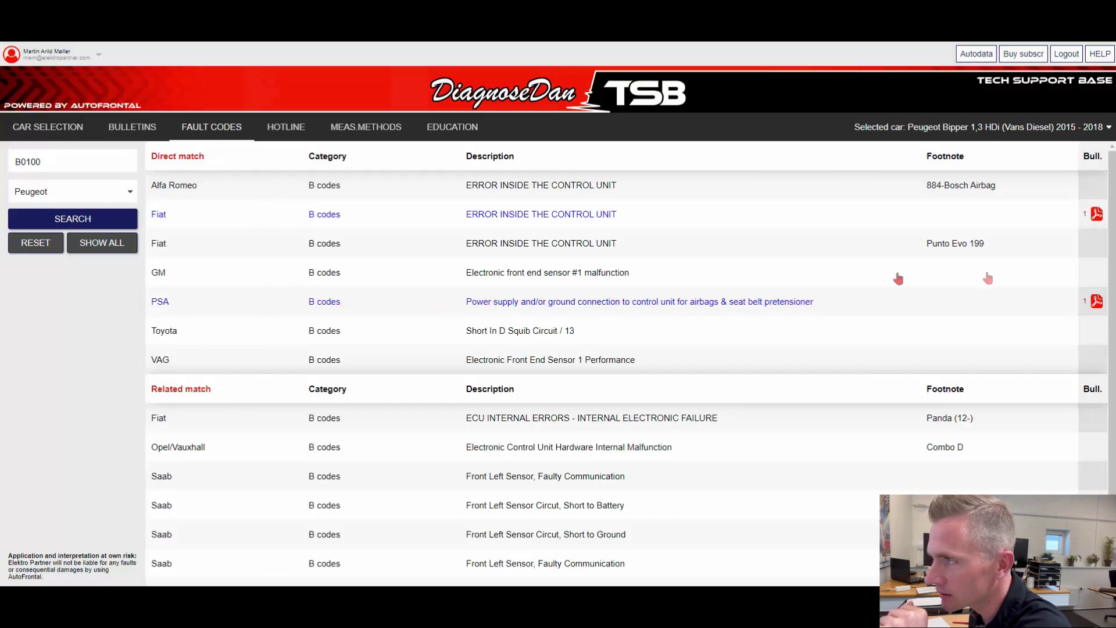
click(753, 306)
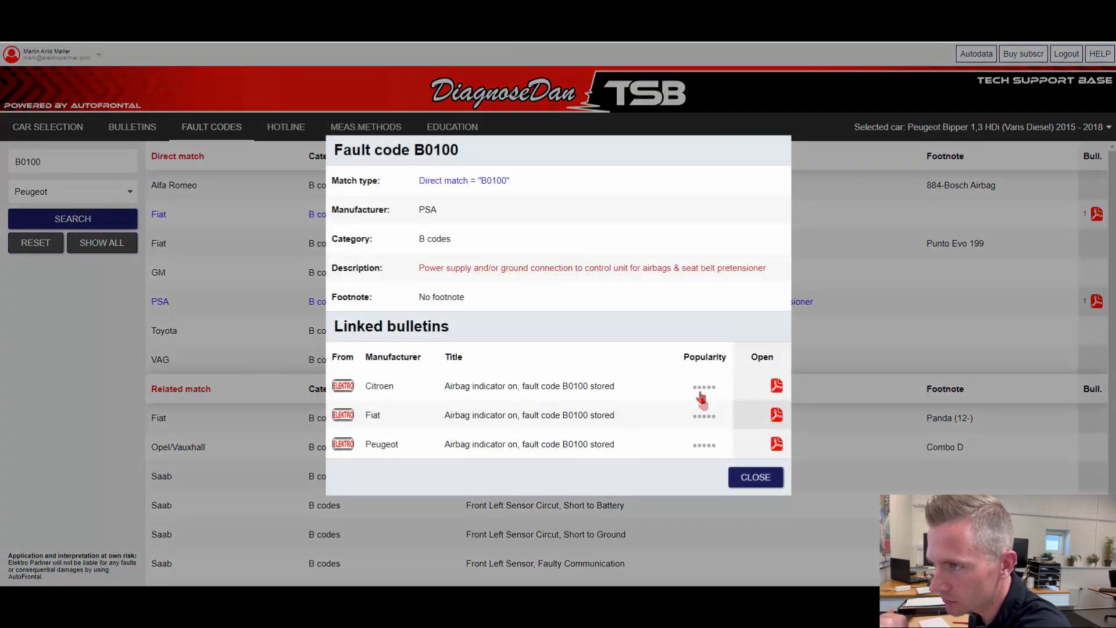
click(678, 445)
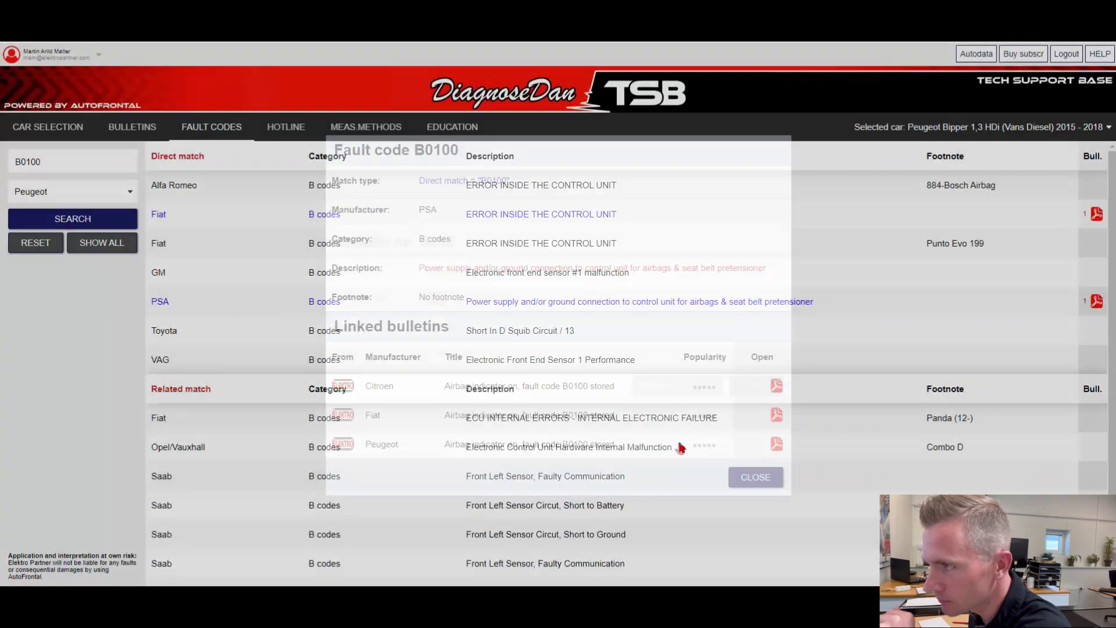
click(670, 386)
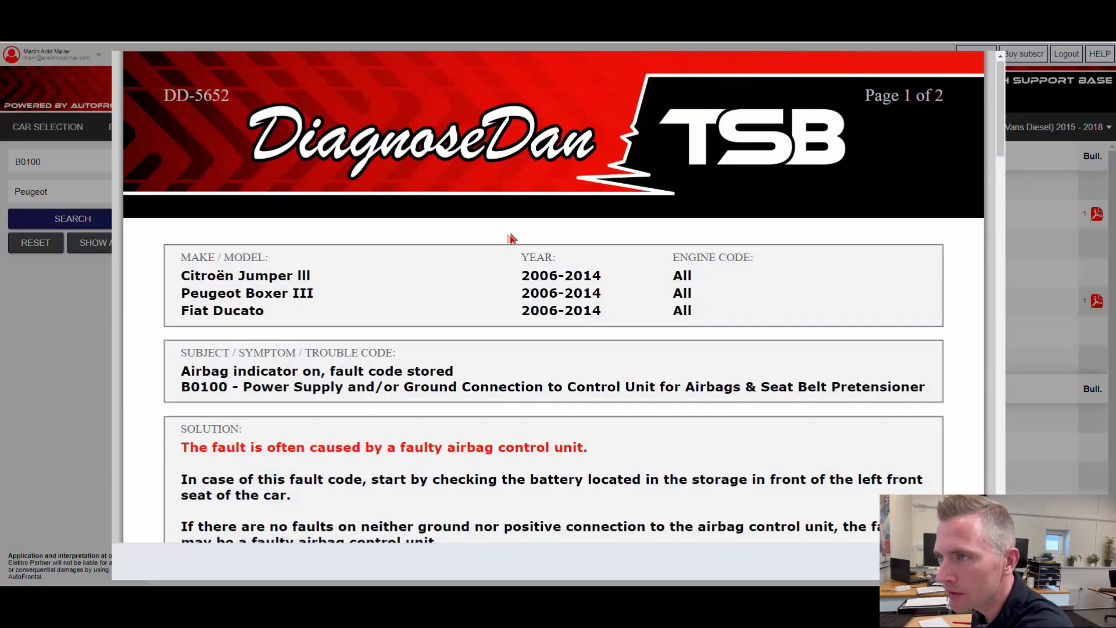
- Scroll through bulletin DD-5652's PDF to its end
scroll(512, 239, down, 2)
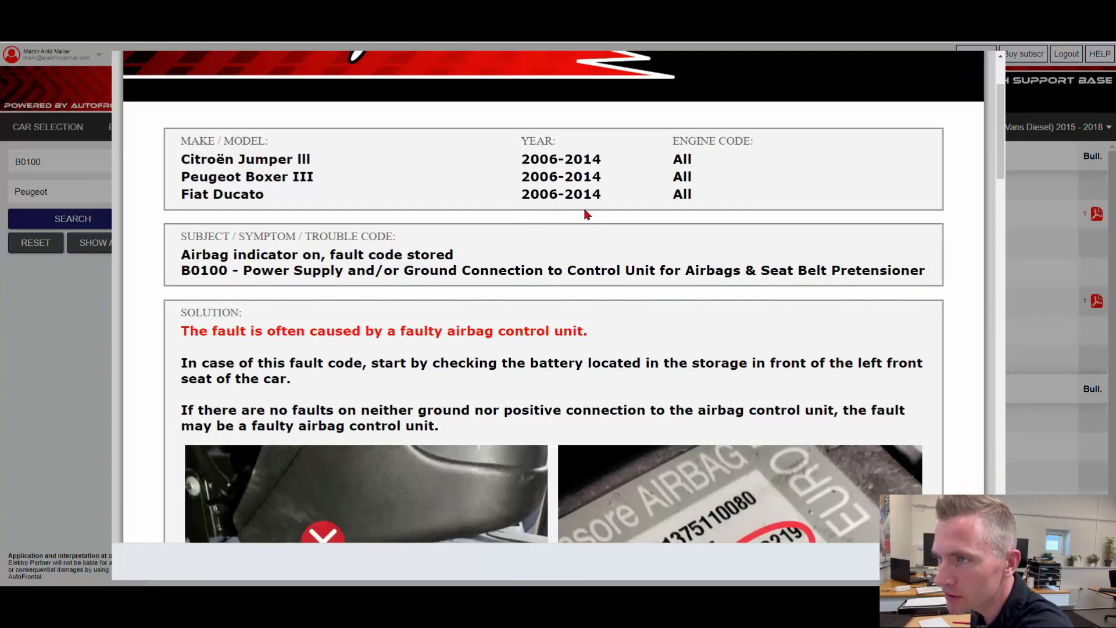
scroll(586, 214, down, 10)
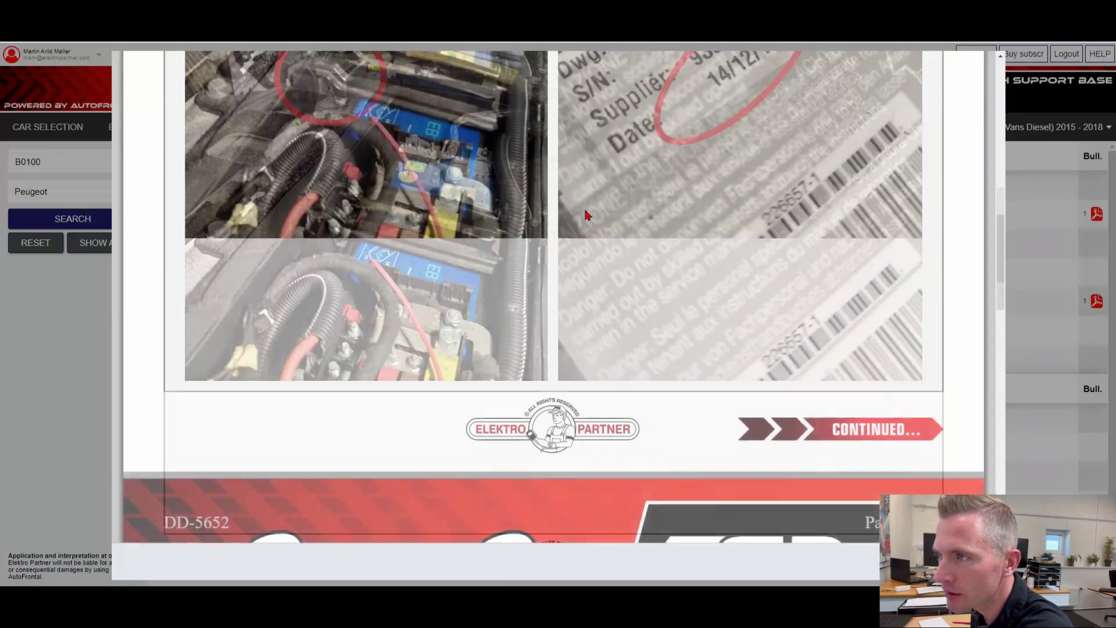
scroll(585, 212, down, 5)
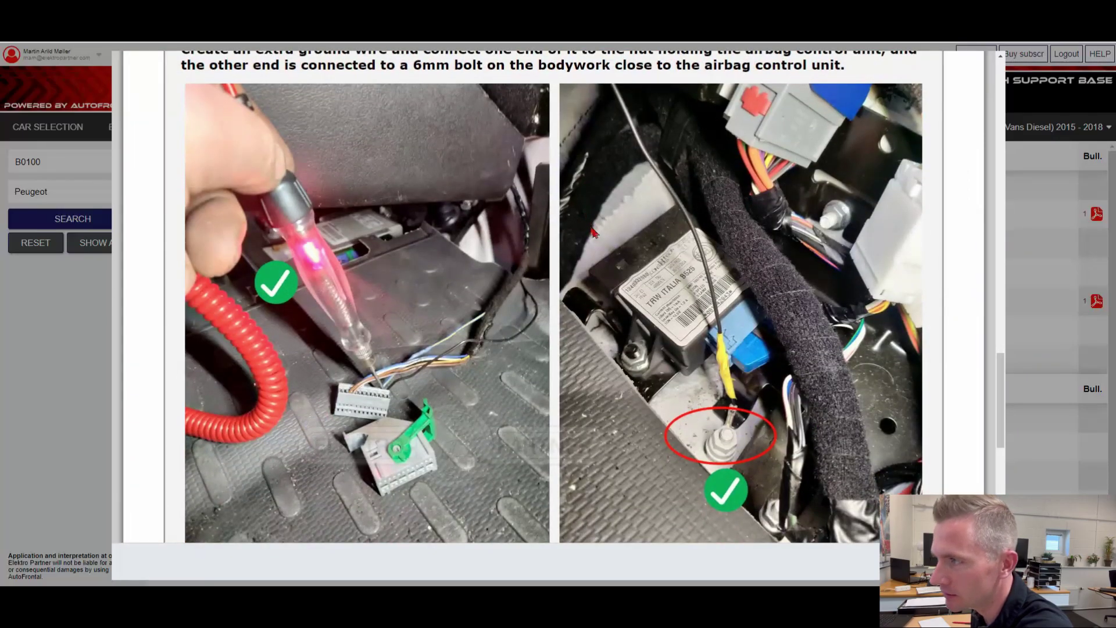
scroll(592, 233, down, 4)
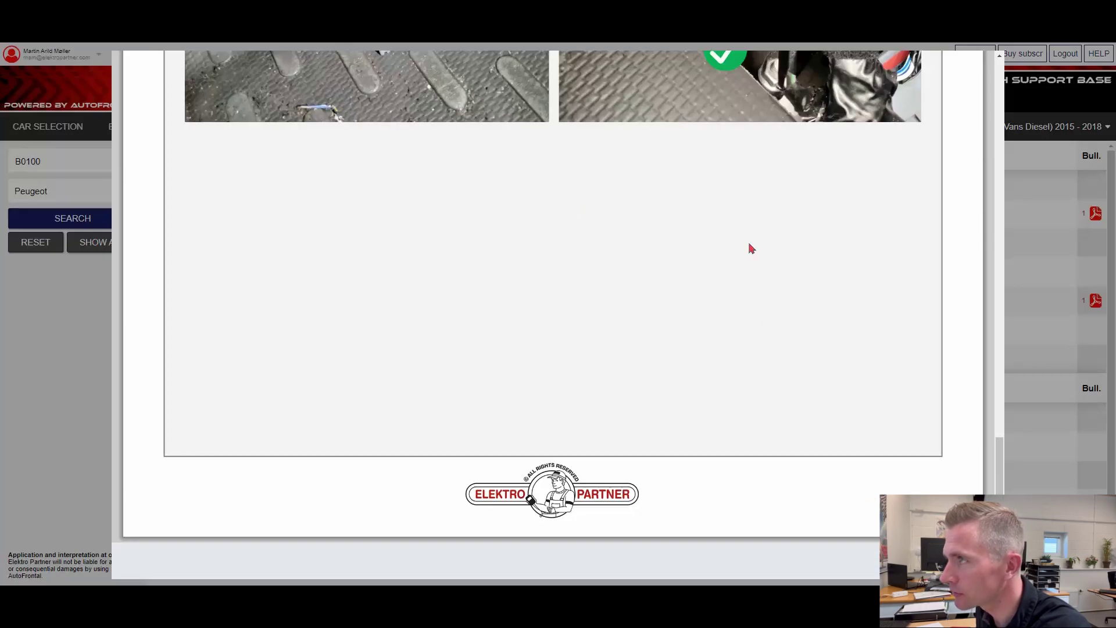
- Close the bulletin and B0100 details, then bring up the help manual's video guides
key(Escape)
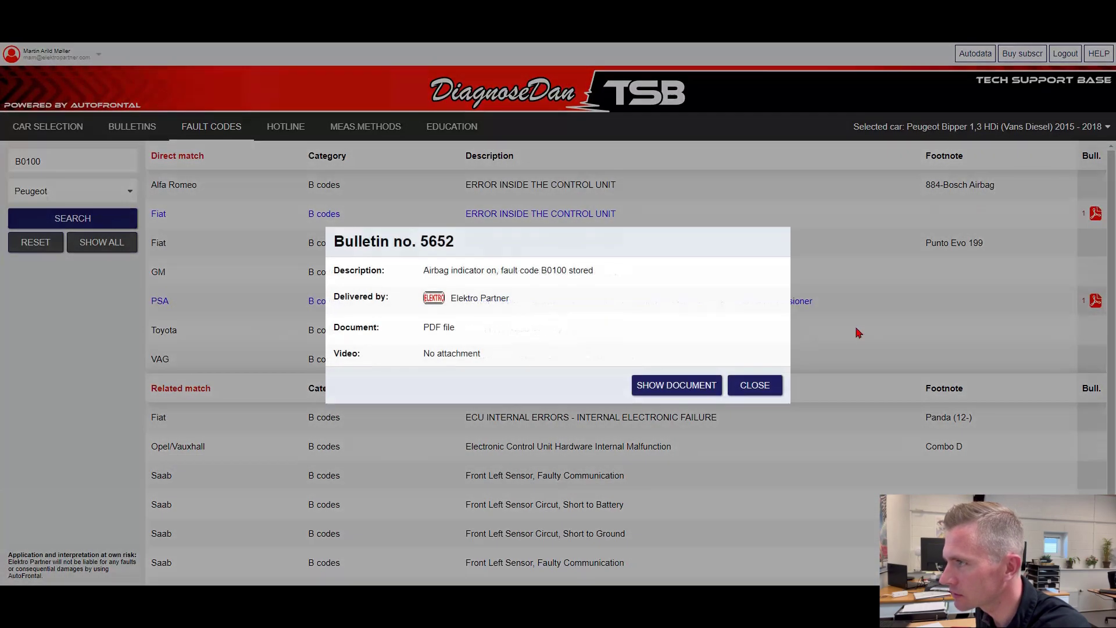
click(766, 390)
click(753, 473)
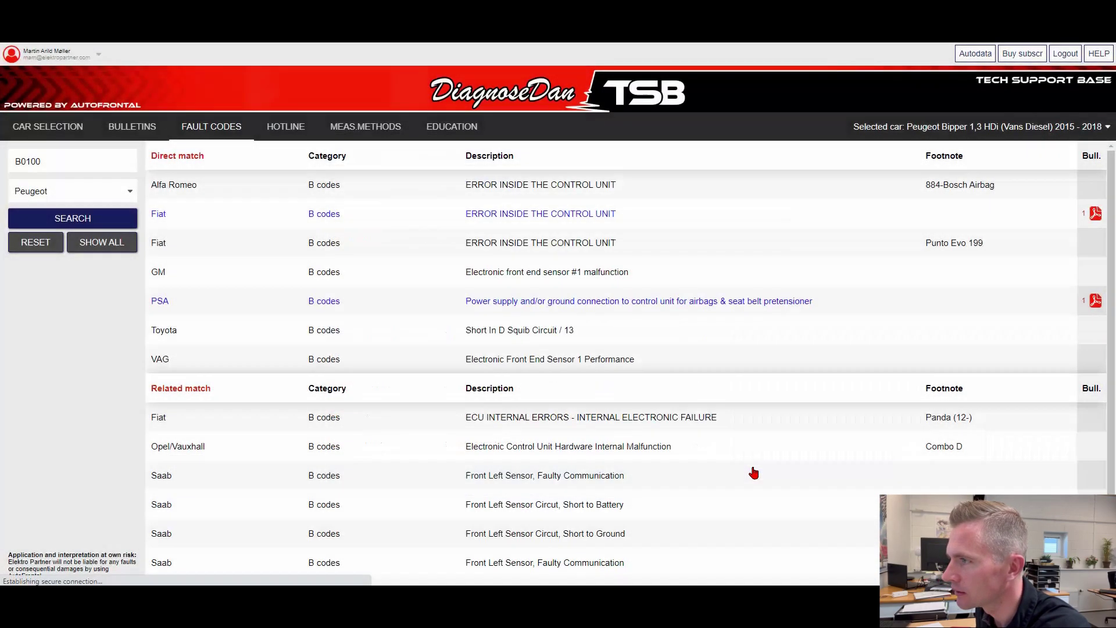
click(1098, 56)
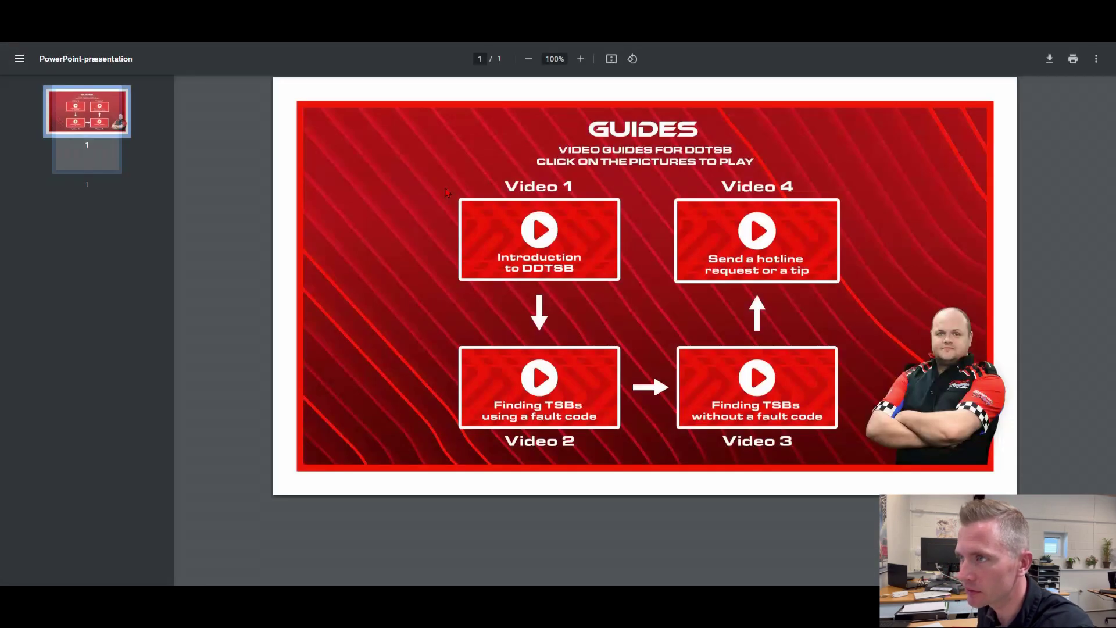